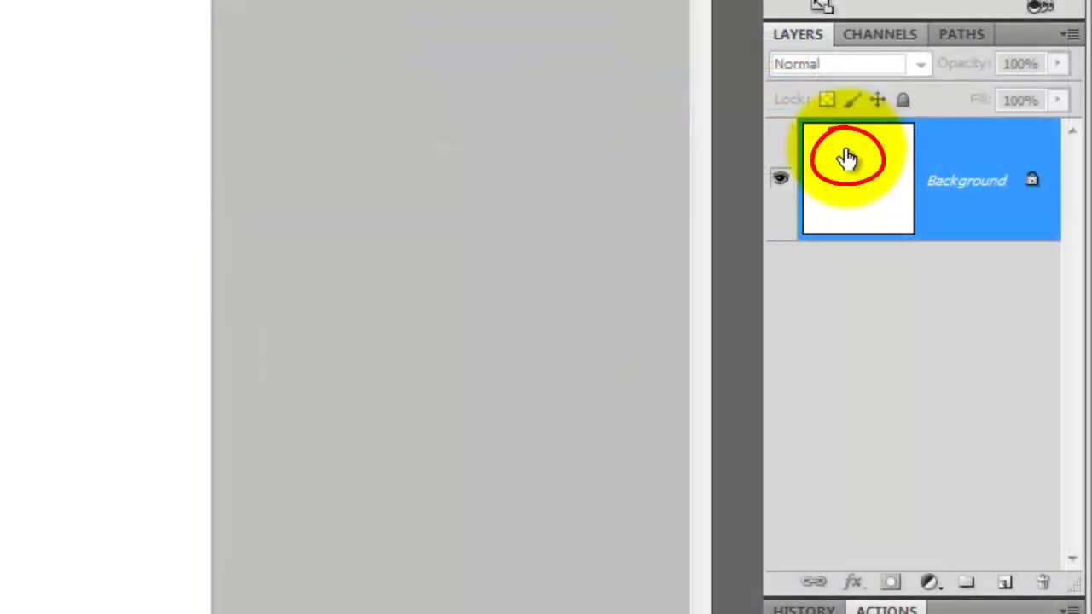
Turn the locked Background into a layer named BASE and fill it with black.
double_click(847, 160)
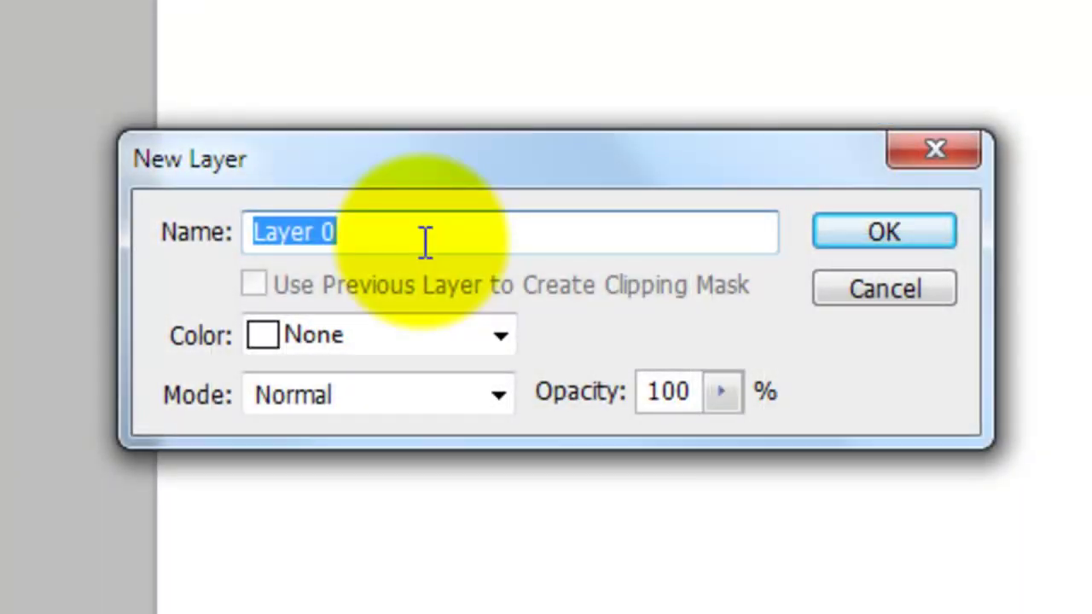
text(BASE)
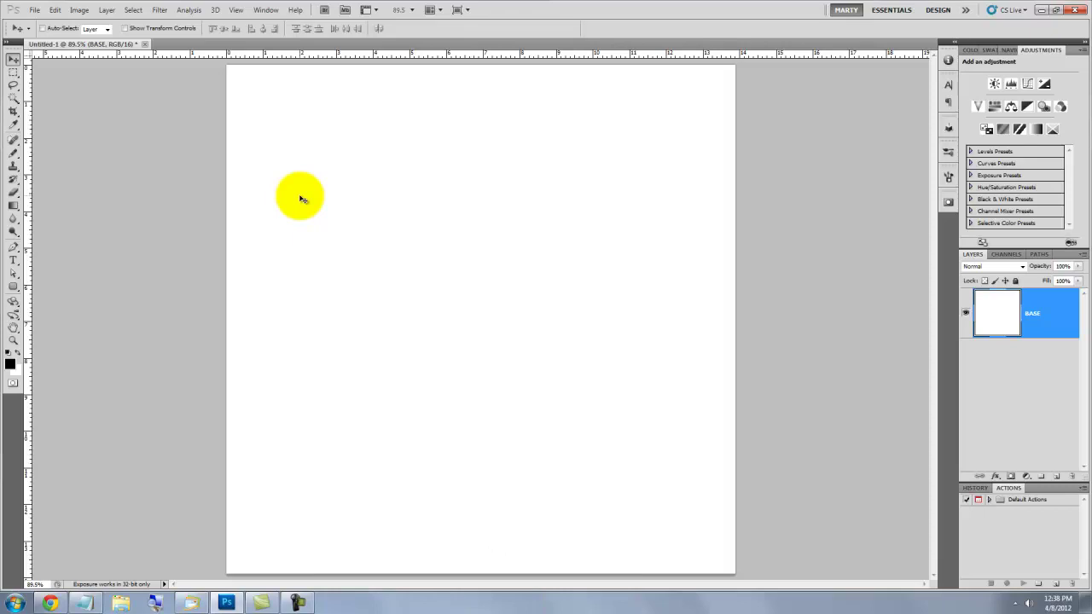
key(alt+Delete)
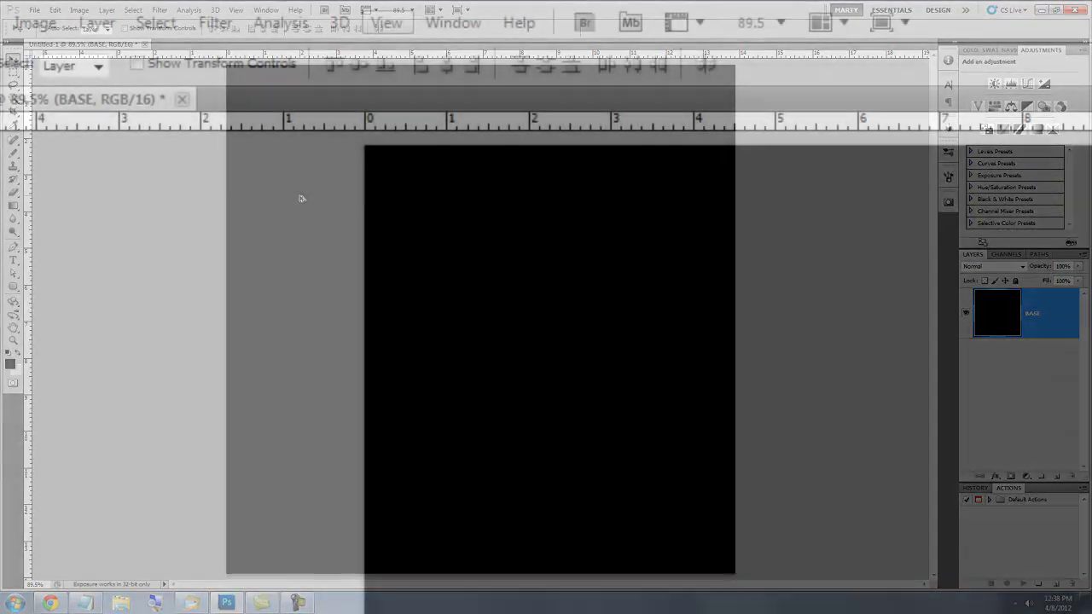
With snapping on, use the Ctrl+T centre point to cross two guides at the canvas centre.
click(235, 10)
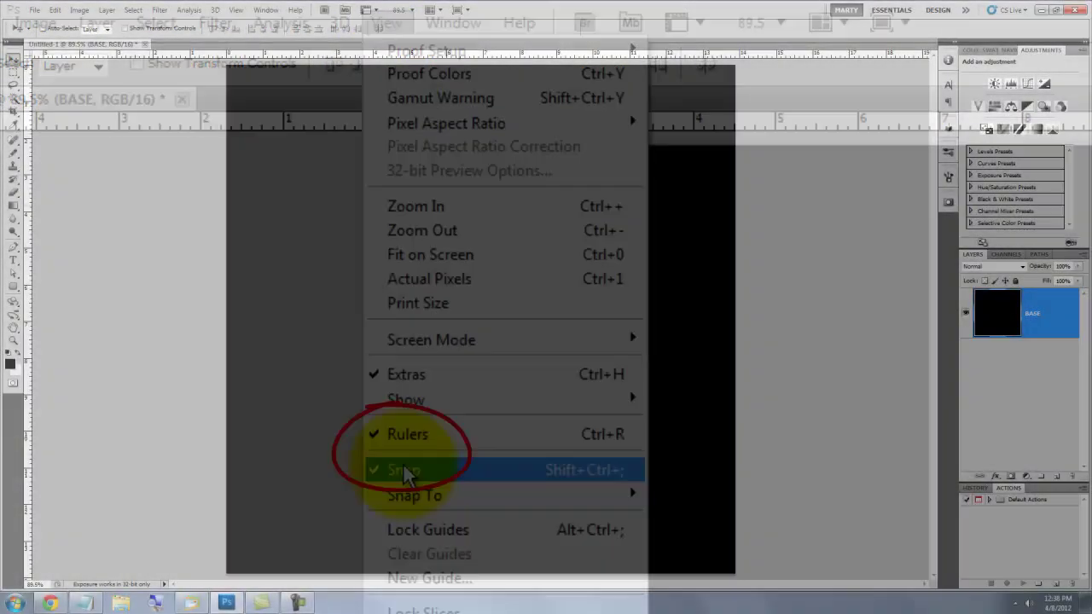
key(ctrl+t)
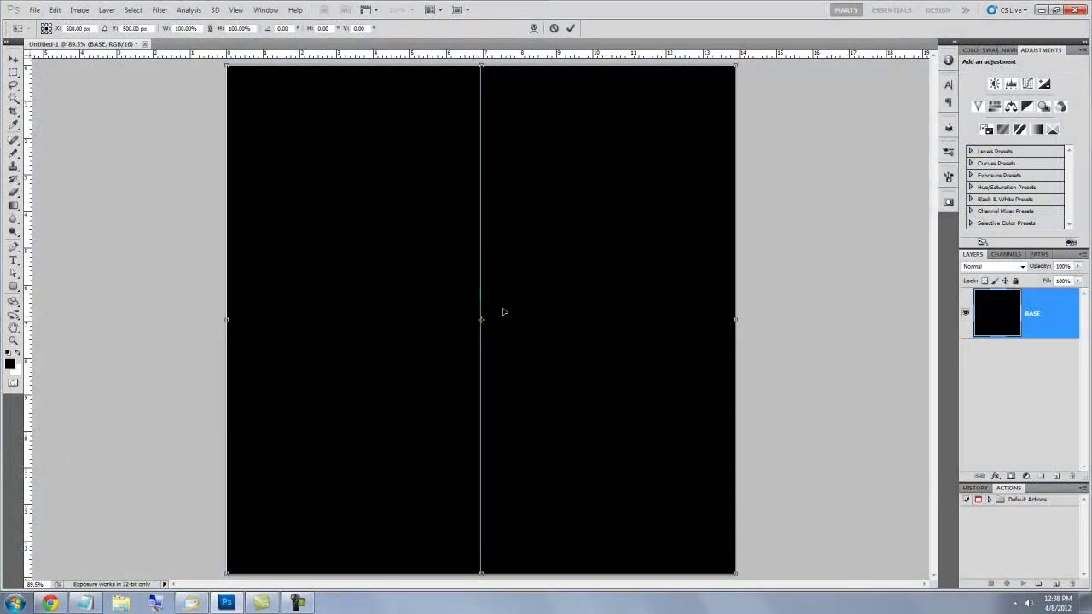
click(500, 51)
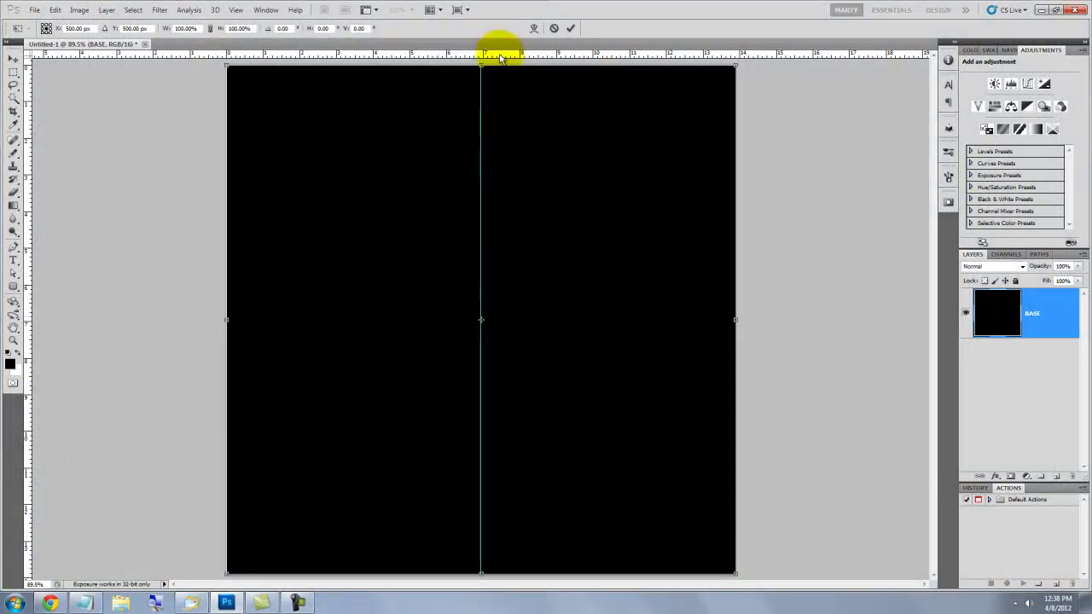
drag(499, 58, 510, 320)
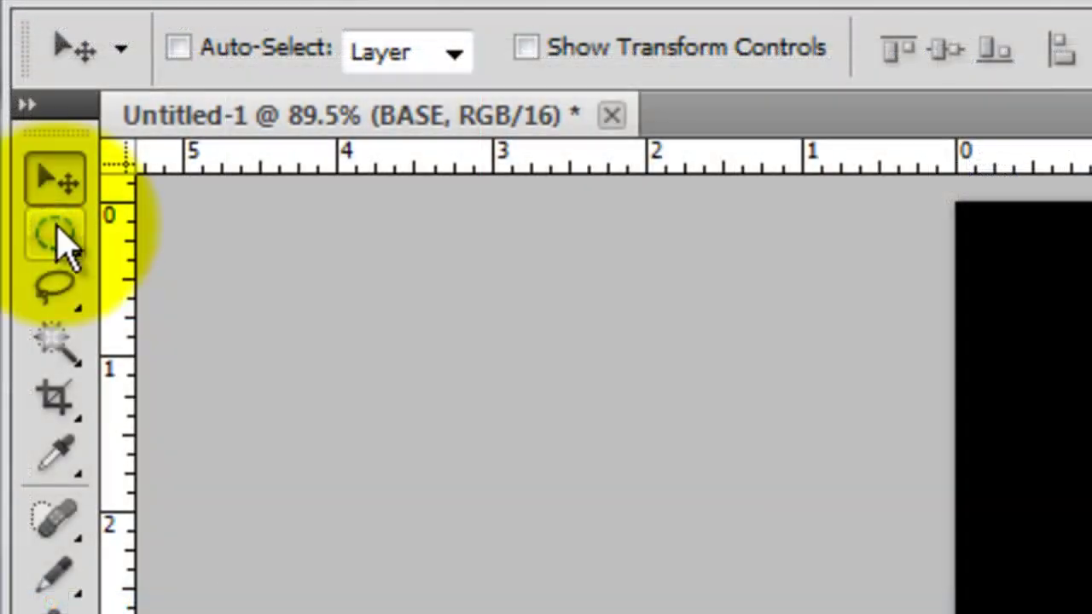
Draw a circular elliptical-marquee selection at the guide crossing and feather it by 50 pixels.
click(13, 72)
drag(64, 247, 182, 281)
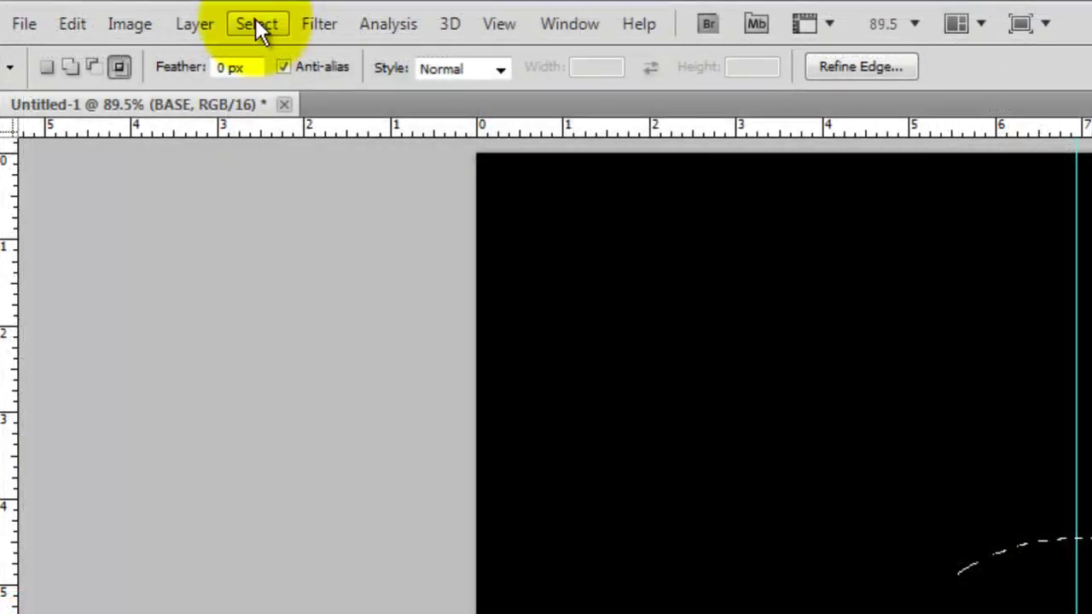
click(258, 25)
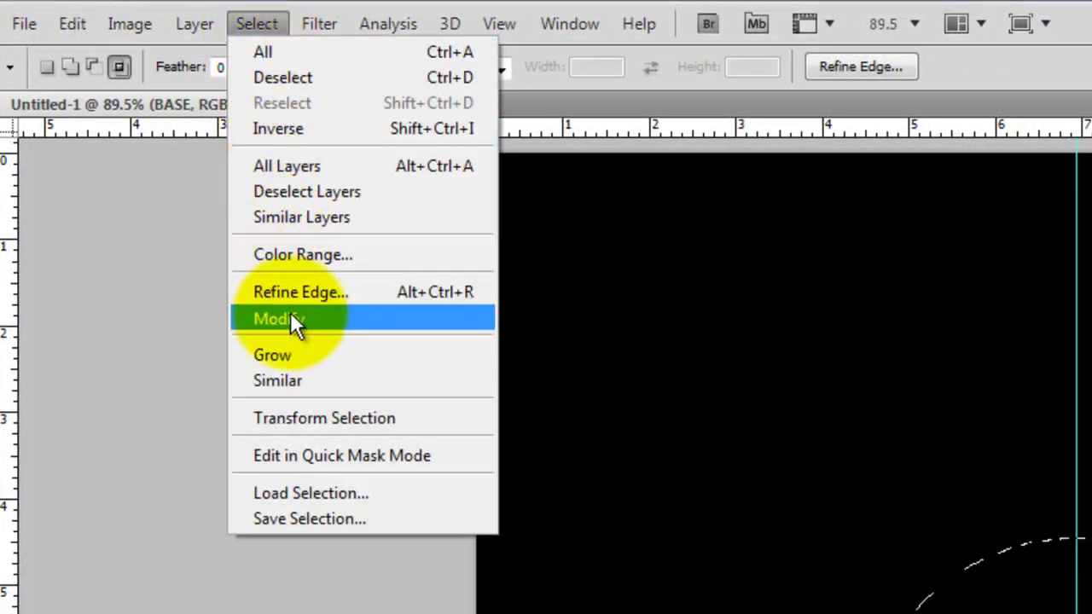
mouse_move(292, 318)
click(97, 418)
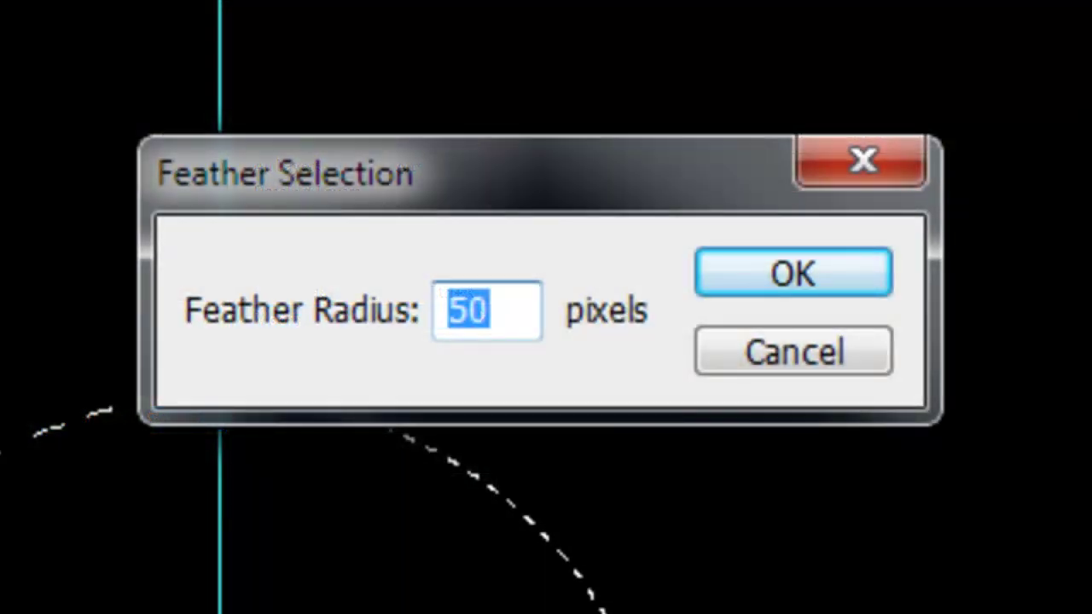
click(801, 303)
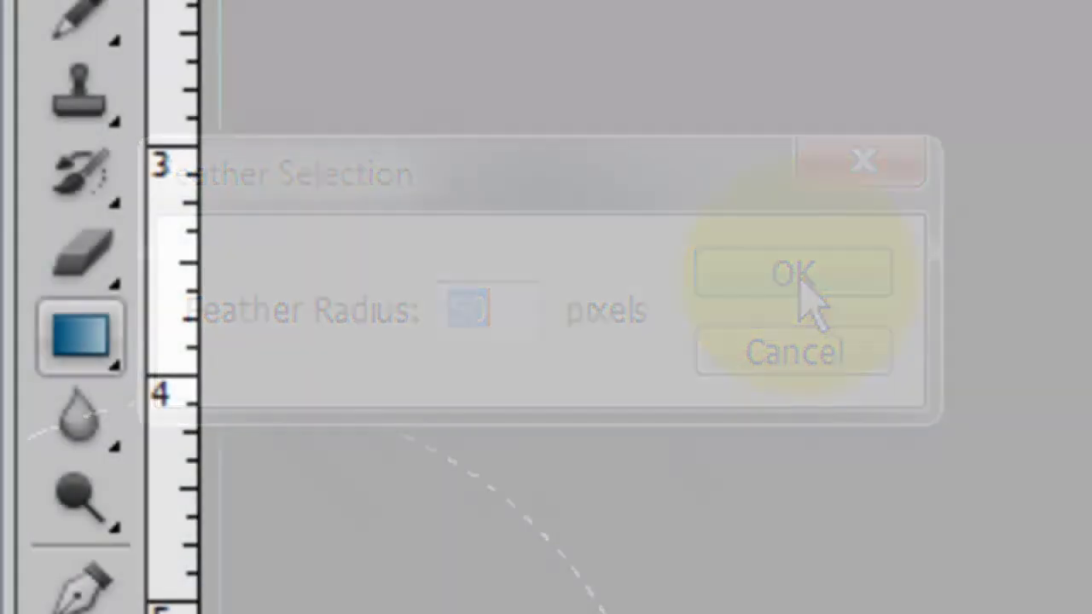
Set the Gradient Tool's left colour stop to pale yellow.
click(85, 341)
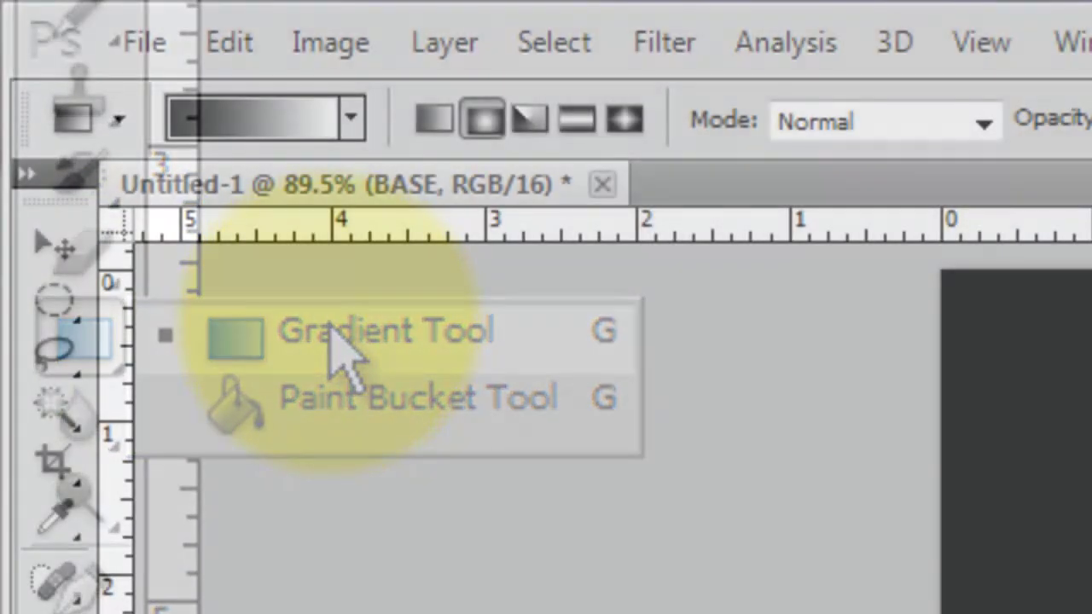
click(336, 334)
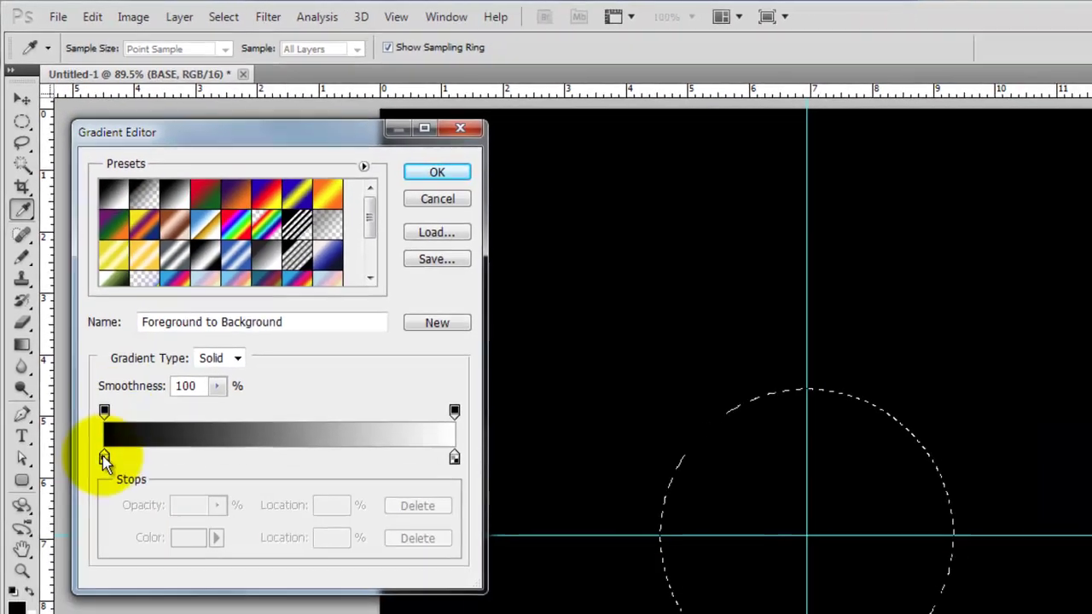
click(103, 457)
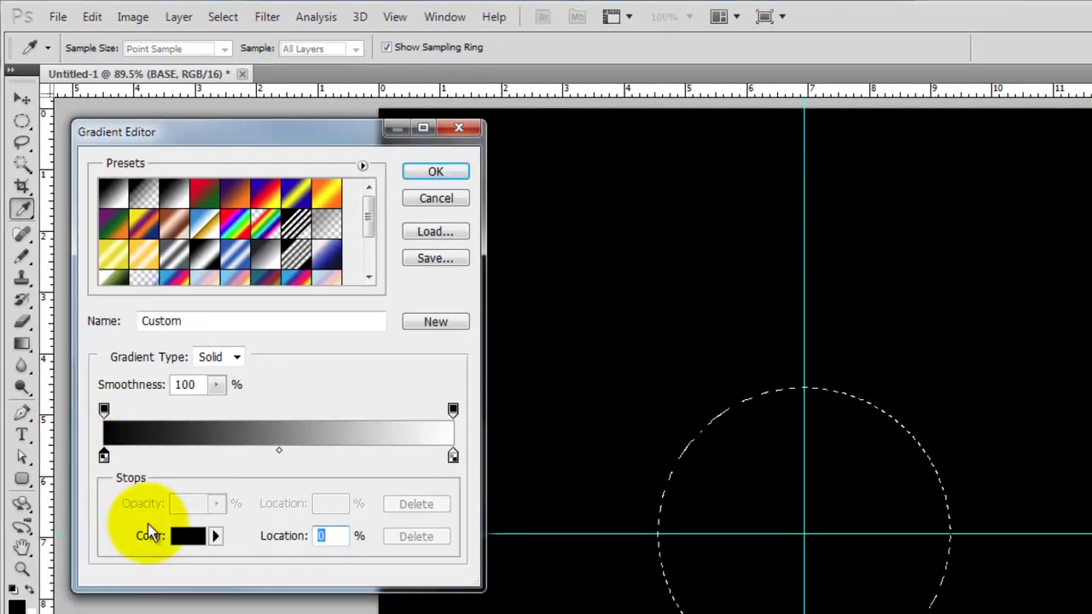
click(185, 536)
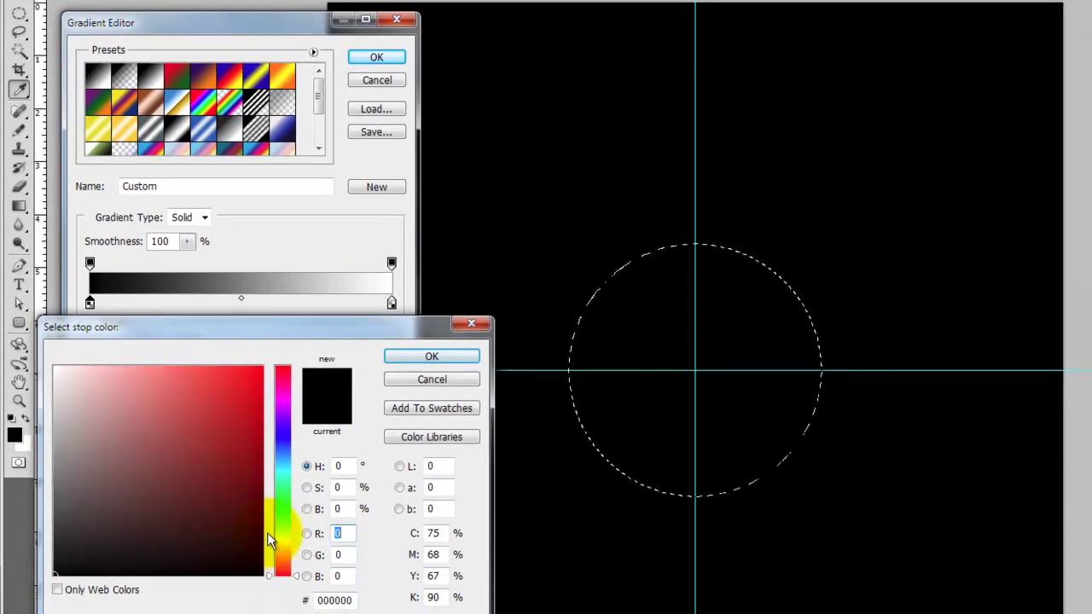
click(271, 542)
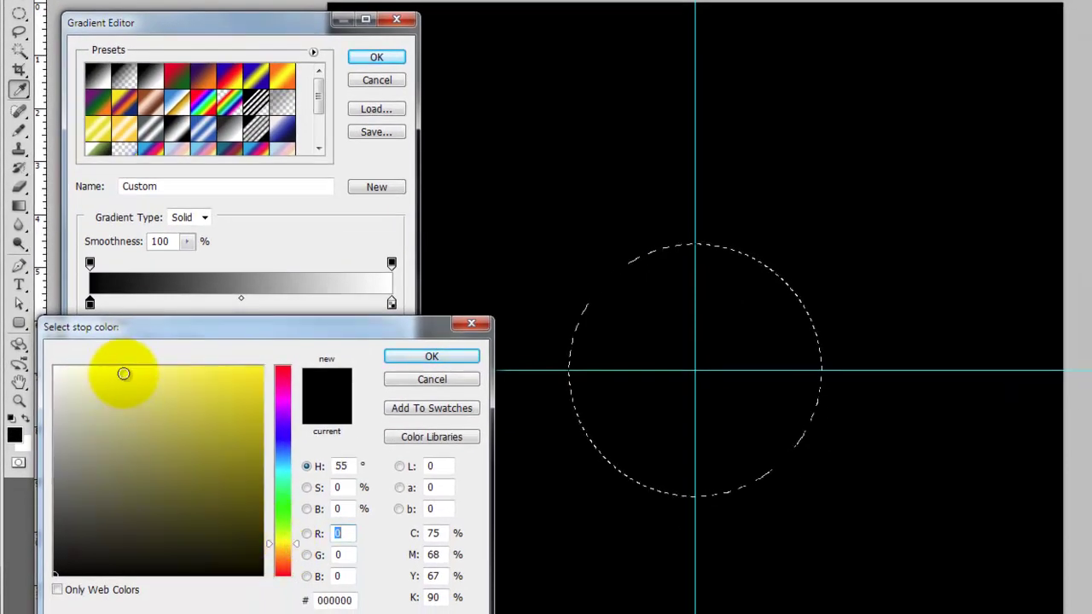
click(103, 367)
click(431, 358)
Set the gradient's right colour stop to pure red (ff0000).
click(389, 303)
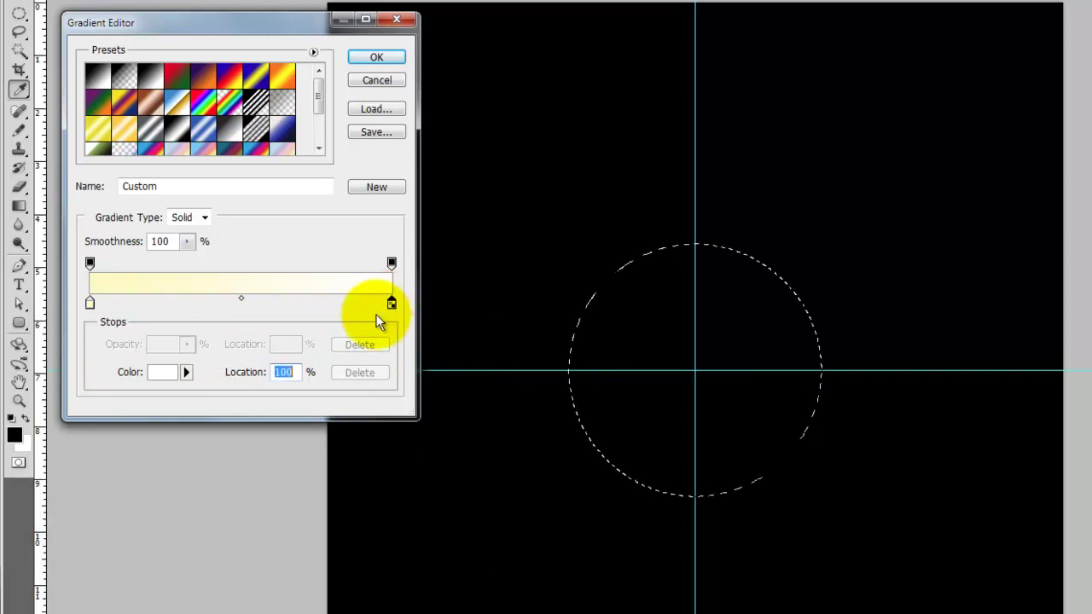
click(167, 372)
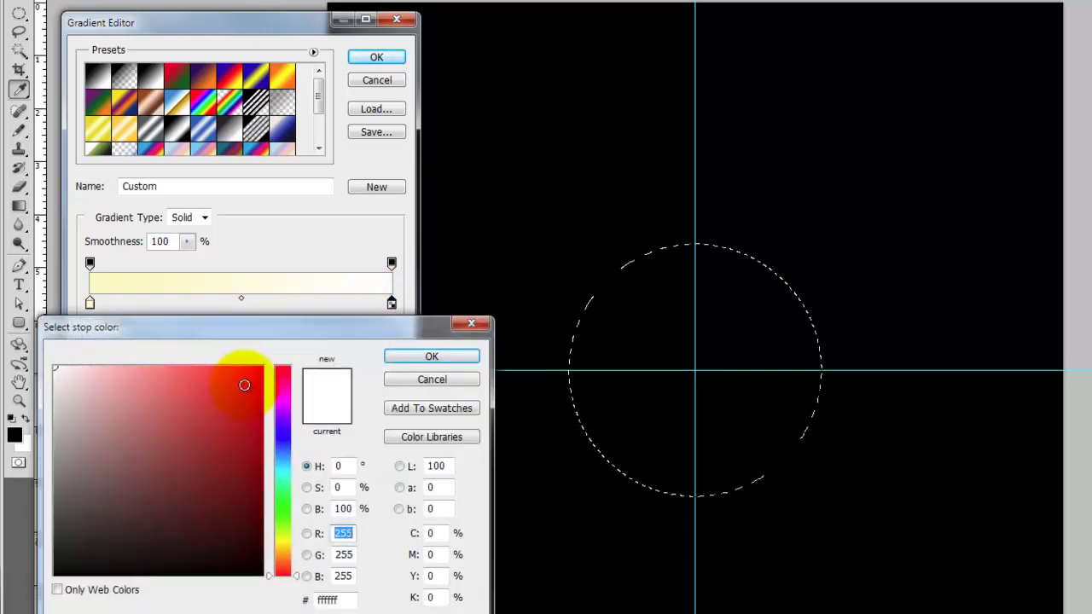
drag(244, 383, 275, 361)
click(415, 351)
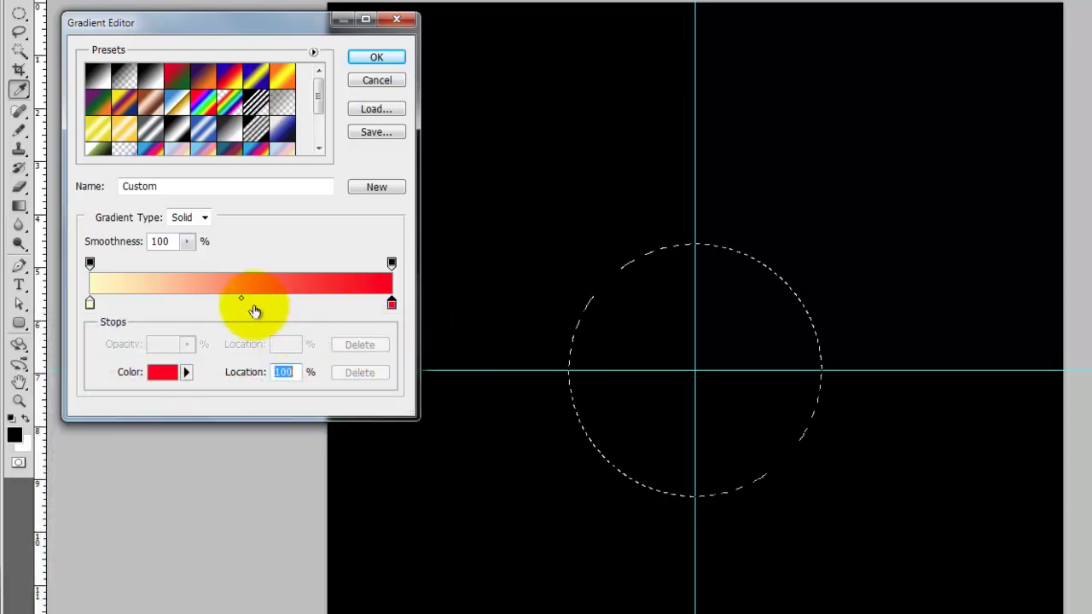
Add an orange (ff9c00) stop at 49% and accept the yellow-orange-red gradient.
click(164, 303)
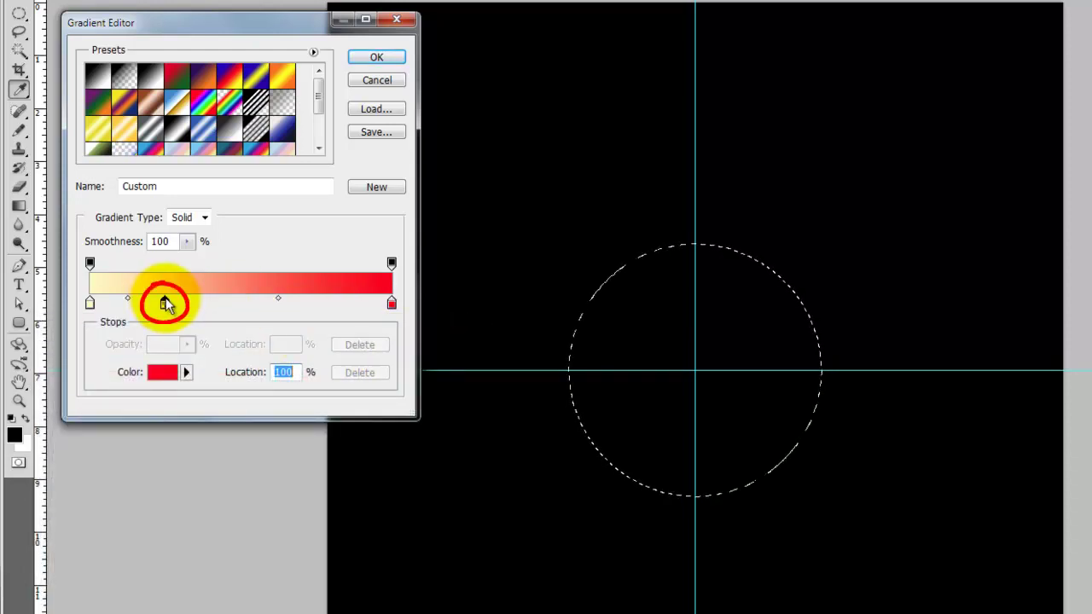
click(164, 302)
click(162, 372)
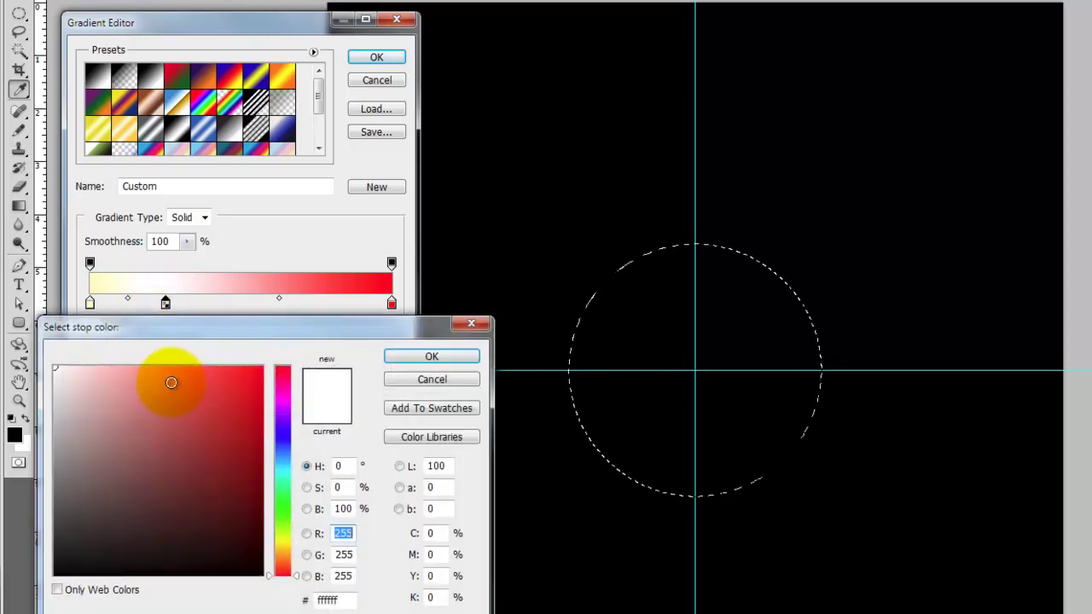
click(282, 554)
click(261, 369)
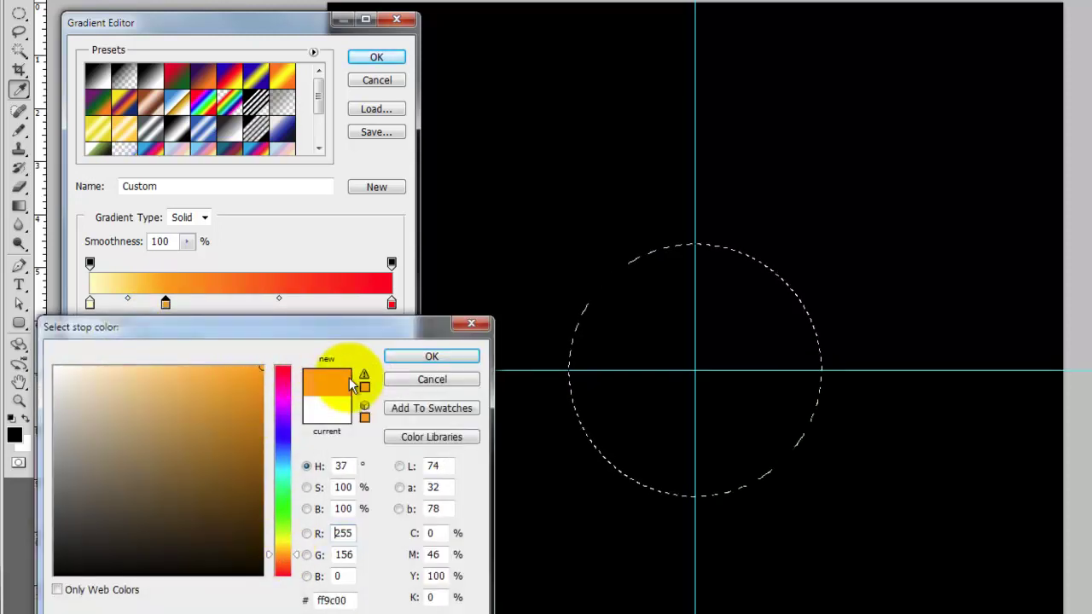
click(432, 356)
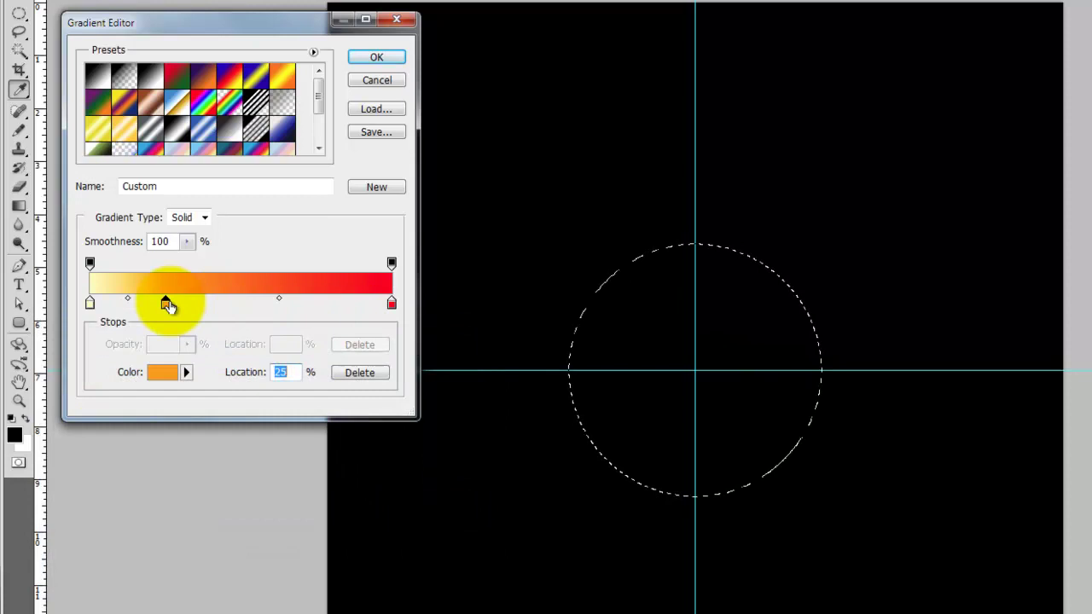
drag(170, 301, 237, 303)
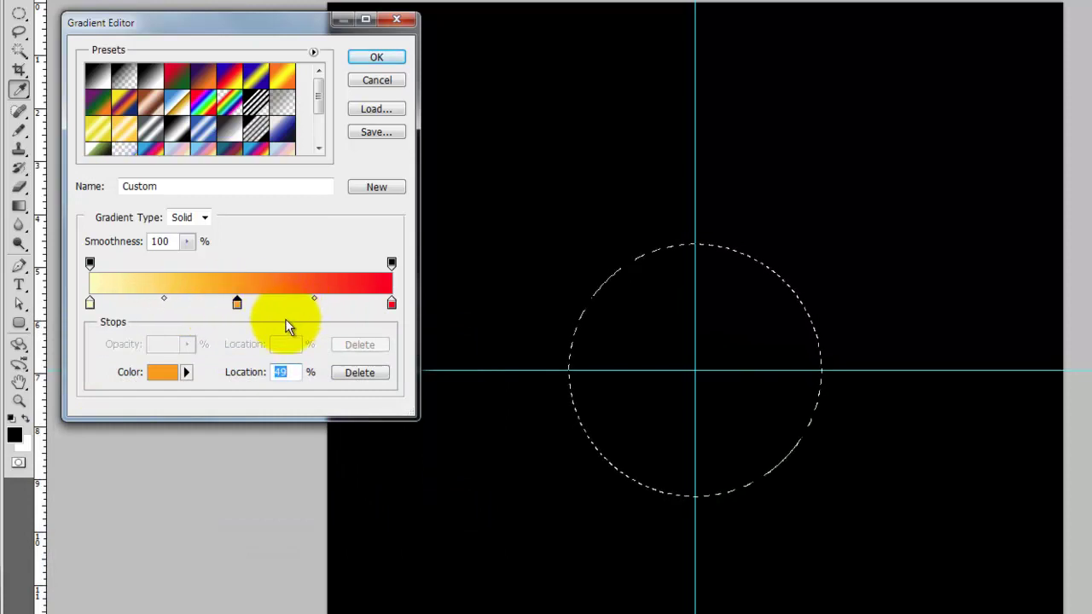
click(376, 57)
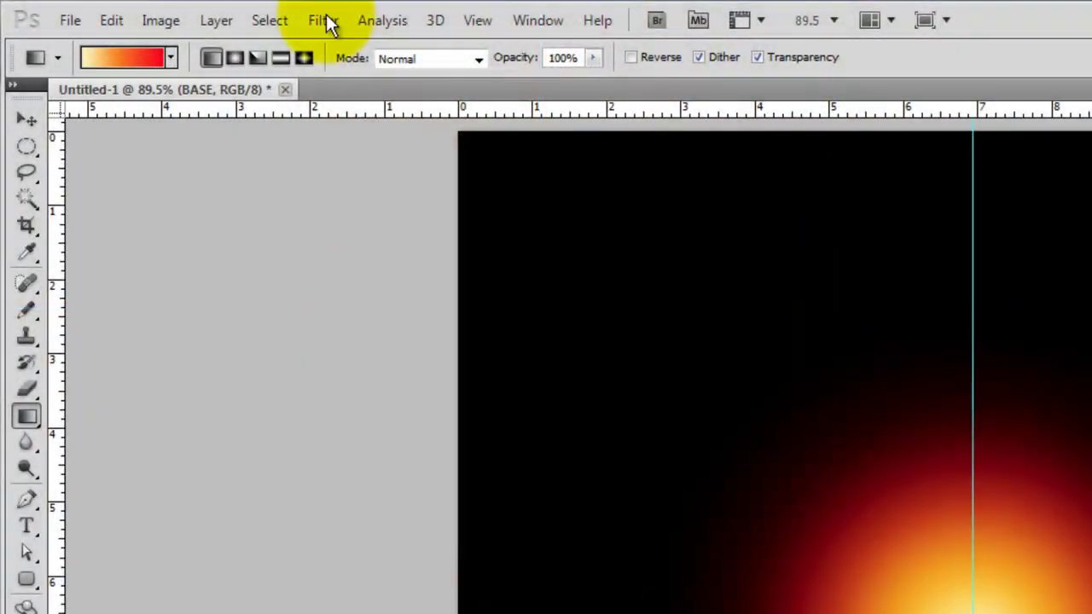
Apply Extrude to BASE copy with Pyramids, size 20, depth 175, Random.
click(324, 18)
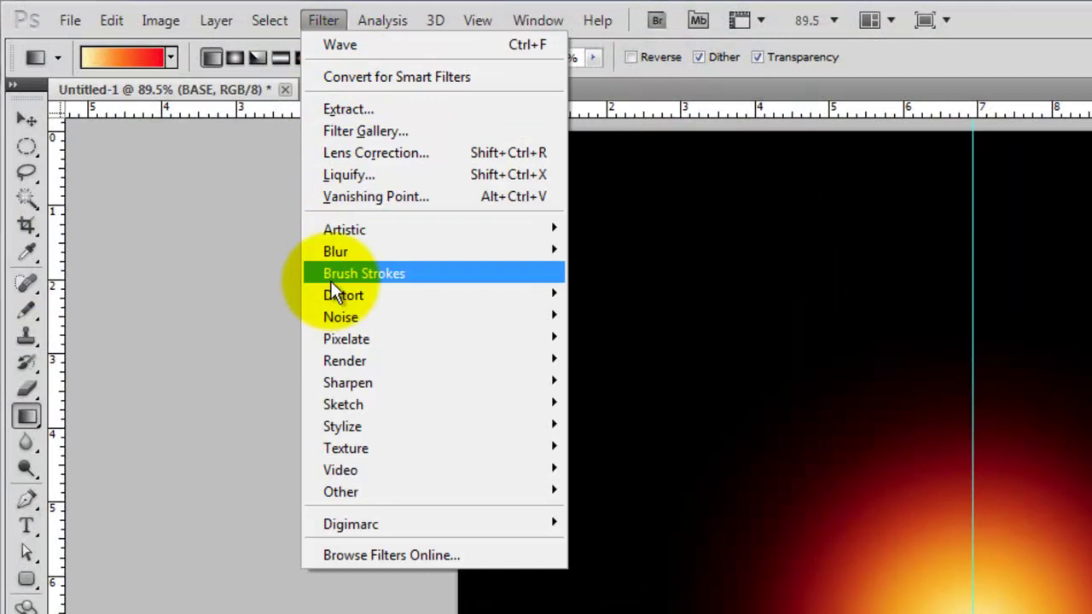
mouse_move(343, 423)
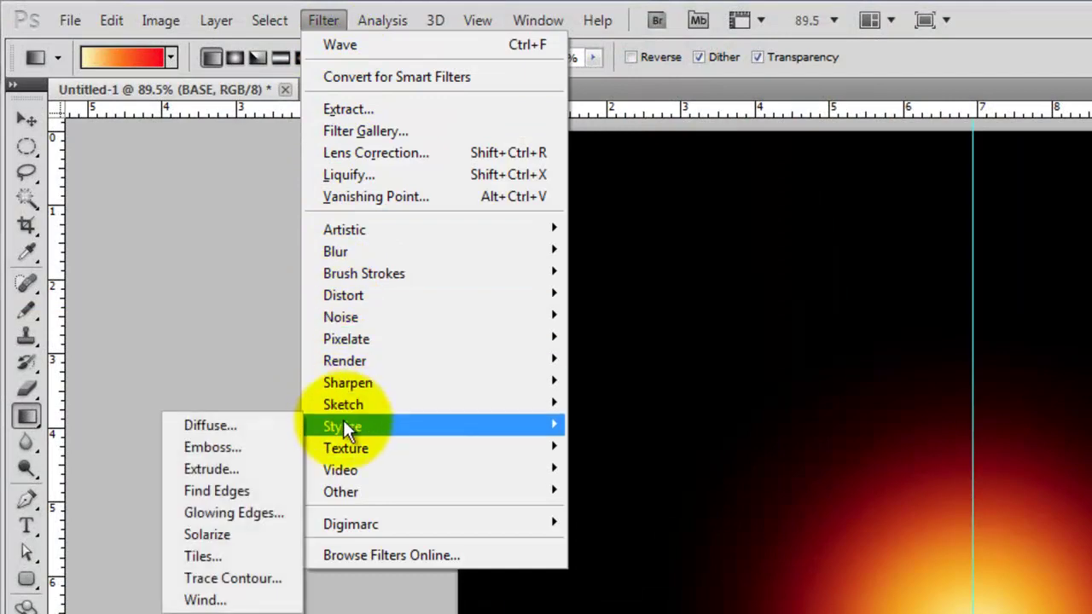
click(219, 467)
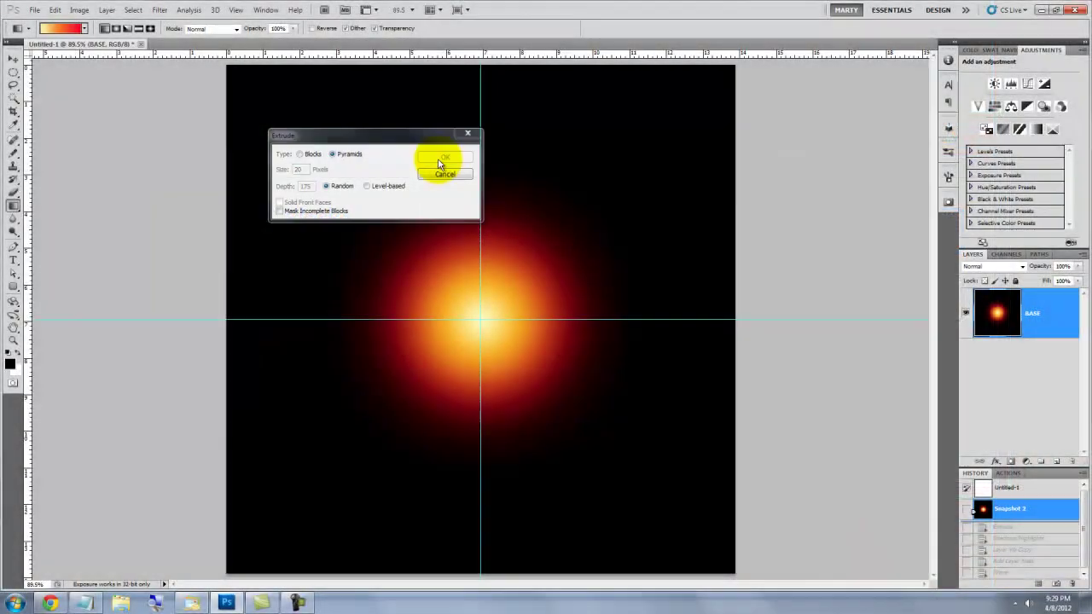
click(440, 160)
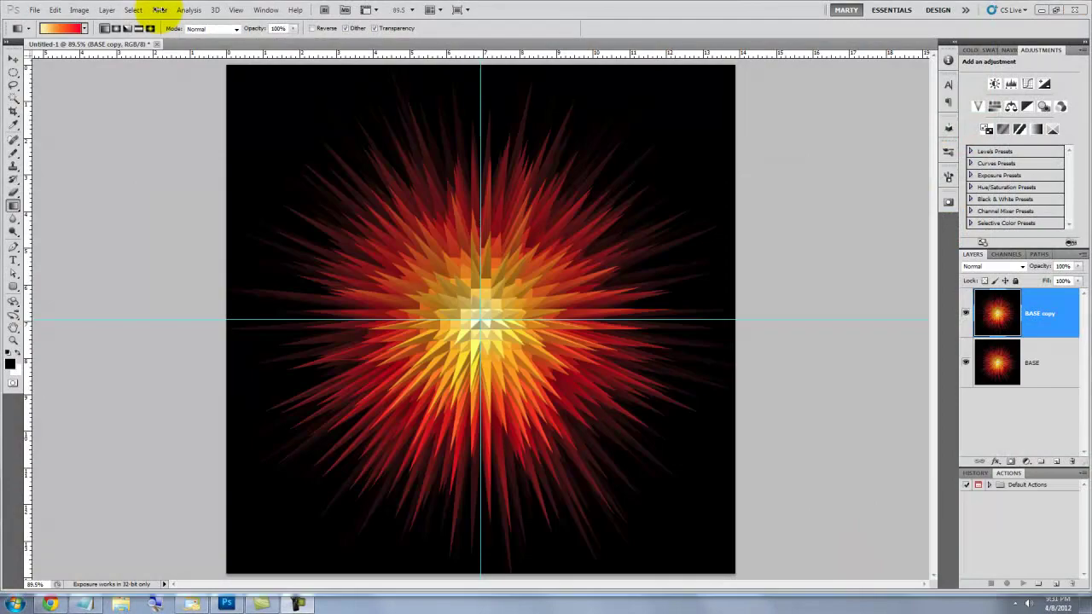
Apply Wave with 5 generators, wavelength 32–33, amplitude 1–2, Sine type.
click(159, 9)
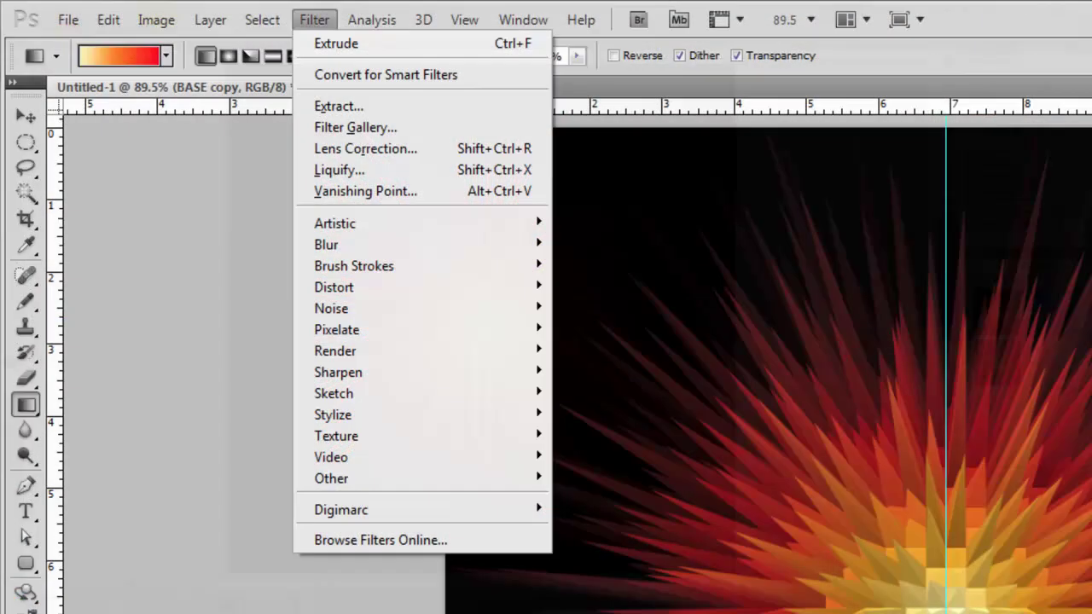
mouse_move(337, 290)
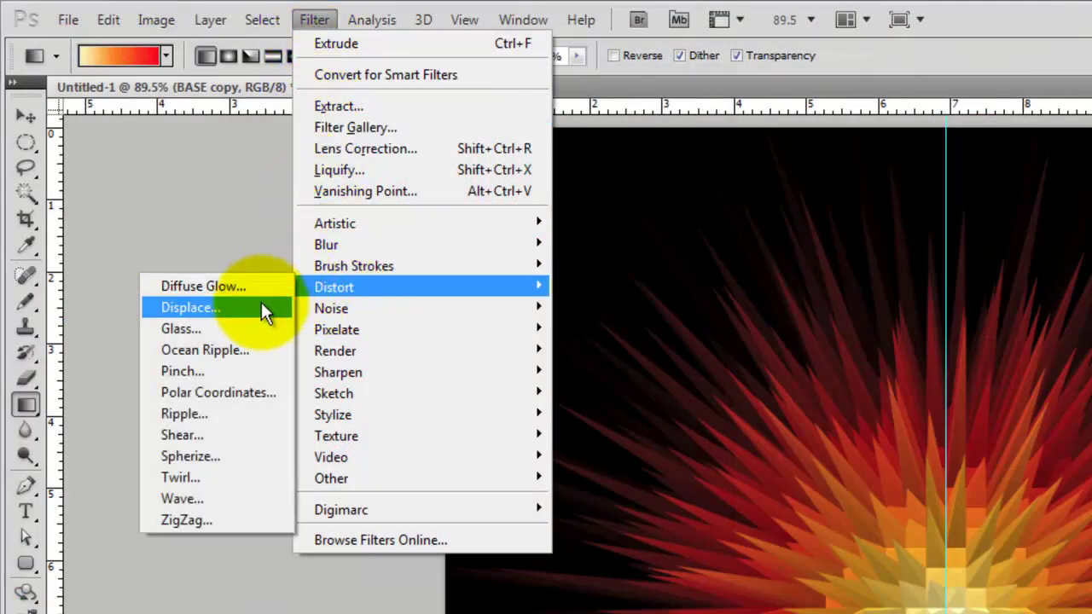
click(183, 496)
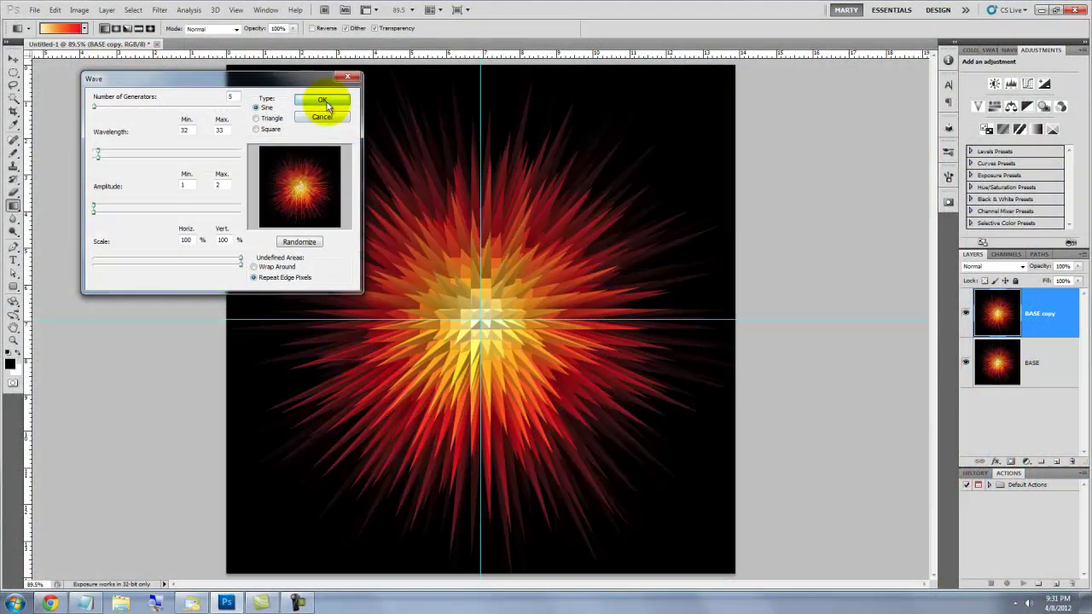
click(636, 197)
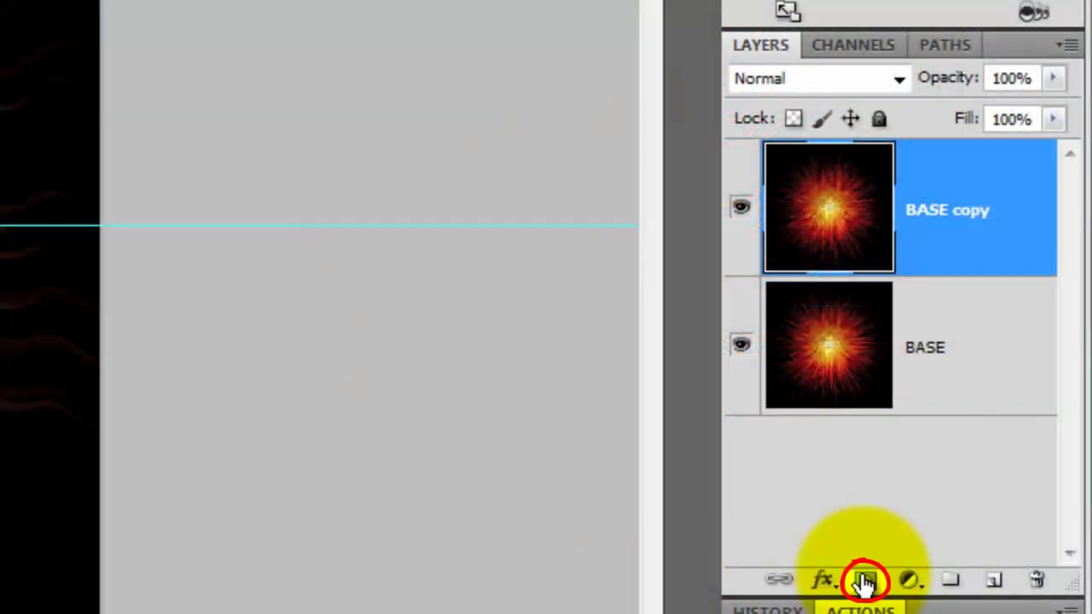
Mask BASE copy with a radial Foreground to Background gradient dragged from the sunburst centre.
click(866, 581)
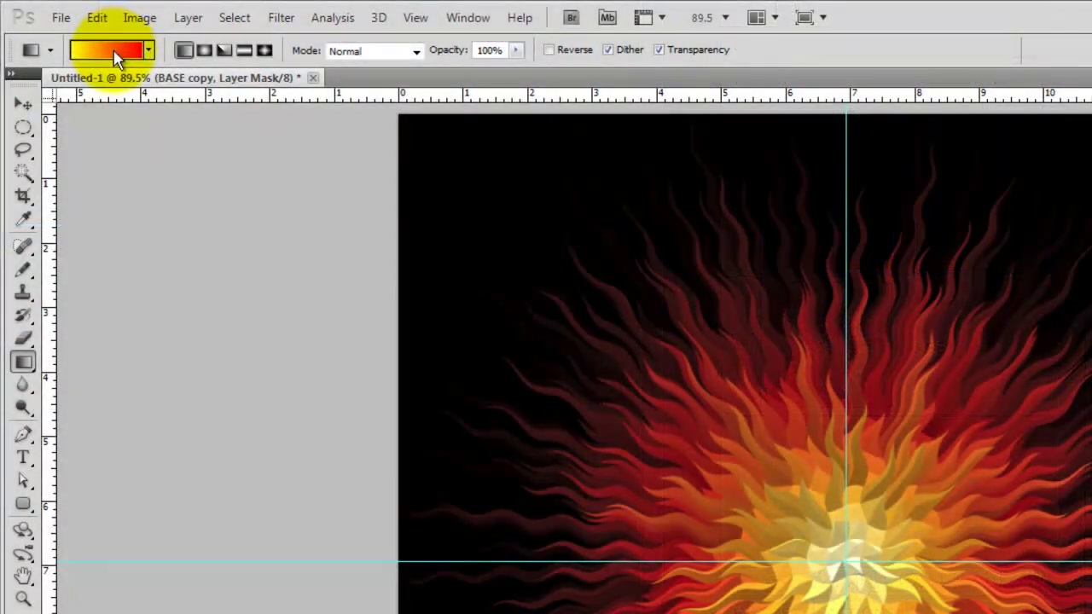
click(111, 53)
click(124, 206)
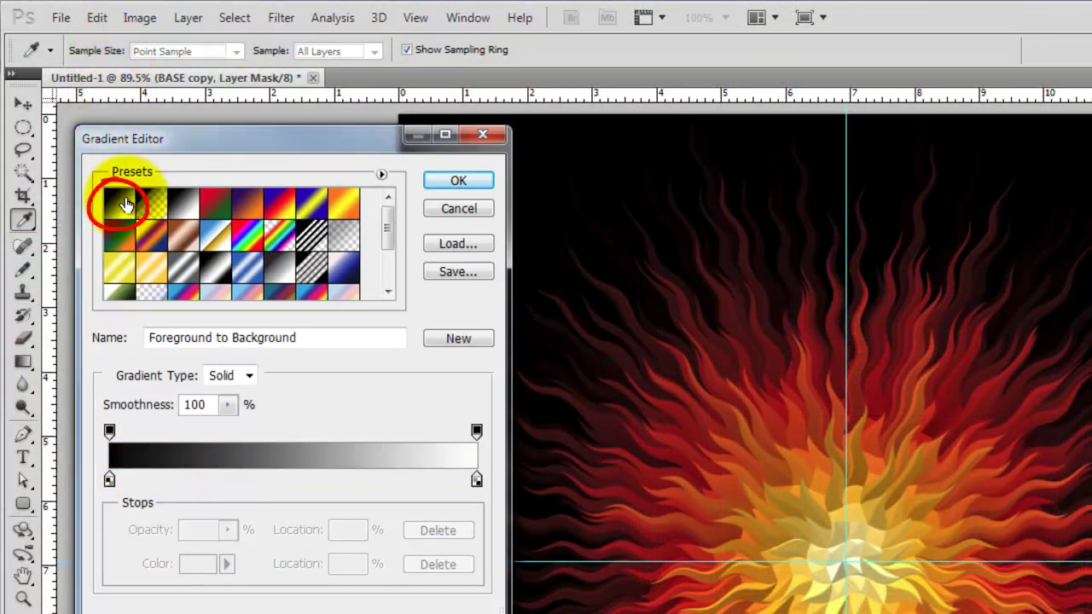
click(458, 180)
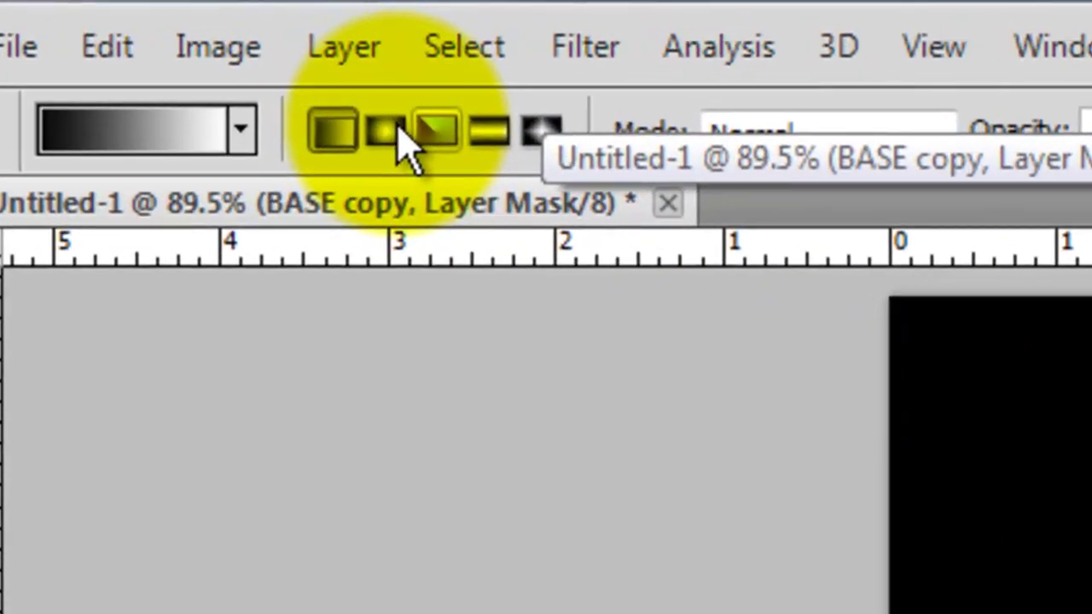
click(201, 52)
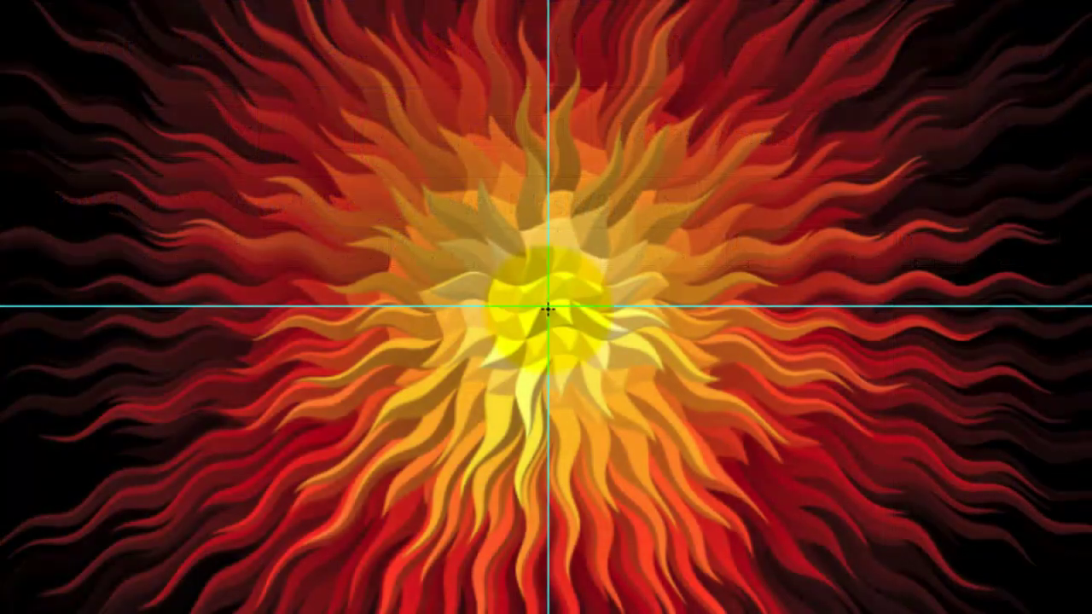
click(548, 308)
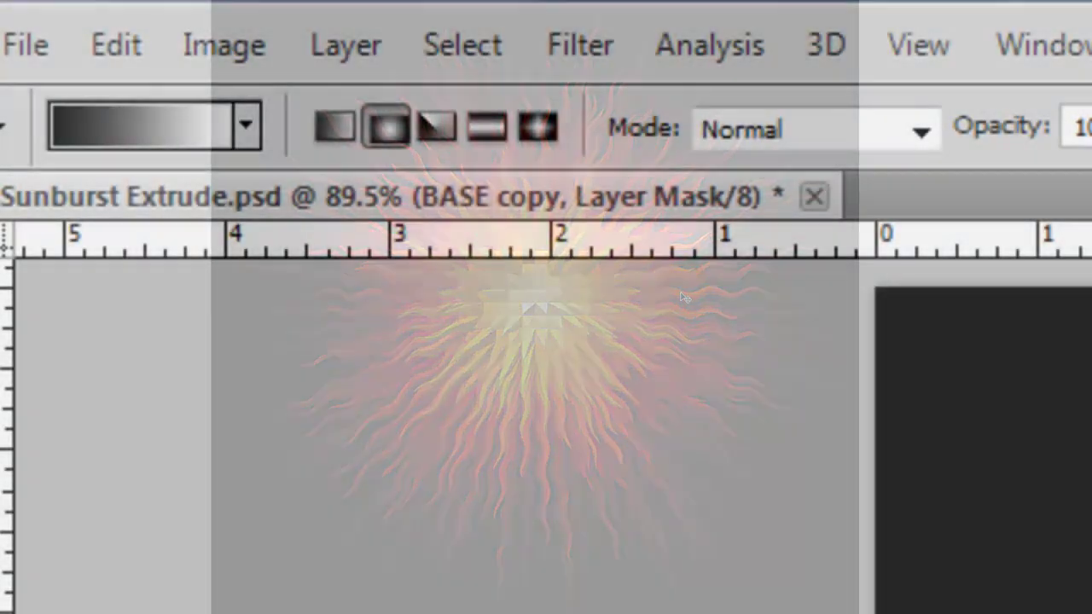
Set the Canvas Size width to 175 percent, keeping the height unchanged.
click(224, 50)
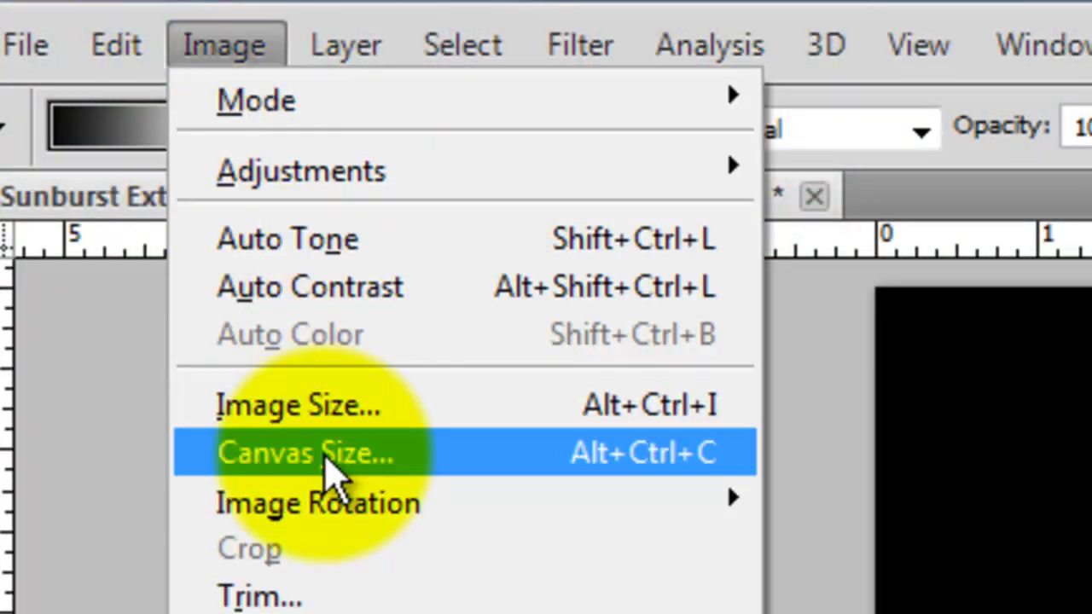
click(329, 468)
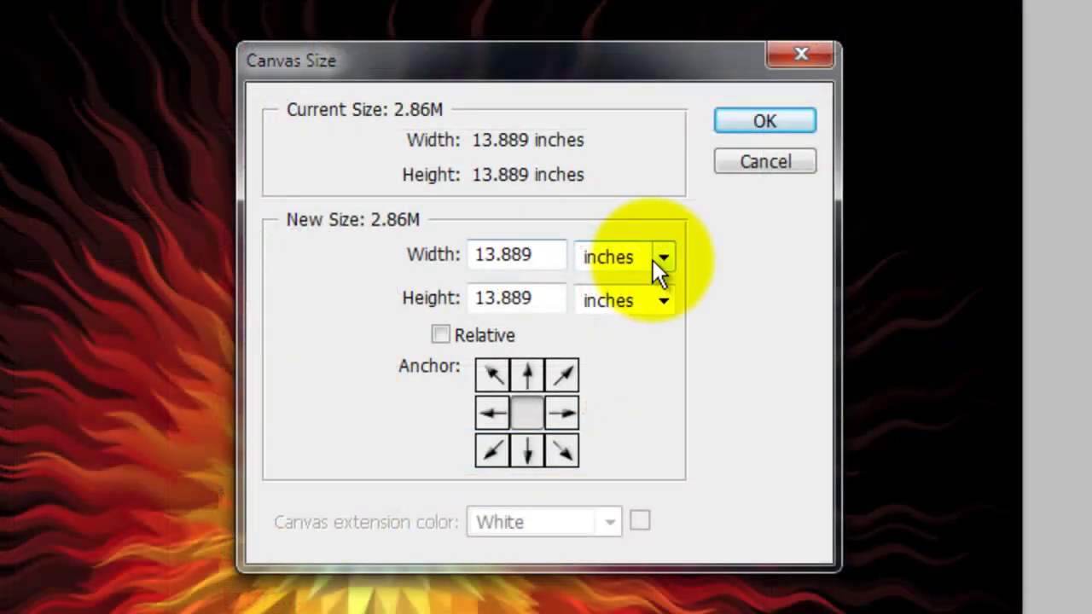
click(652, 259)
click(637, 284)
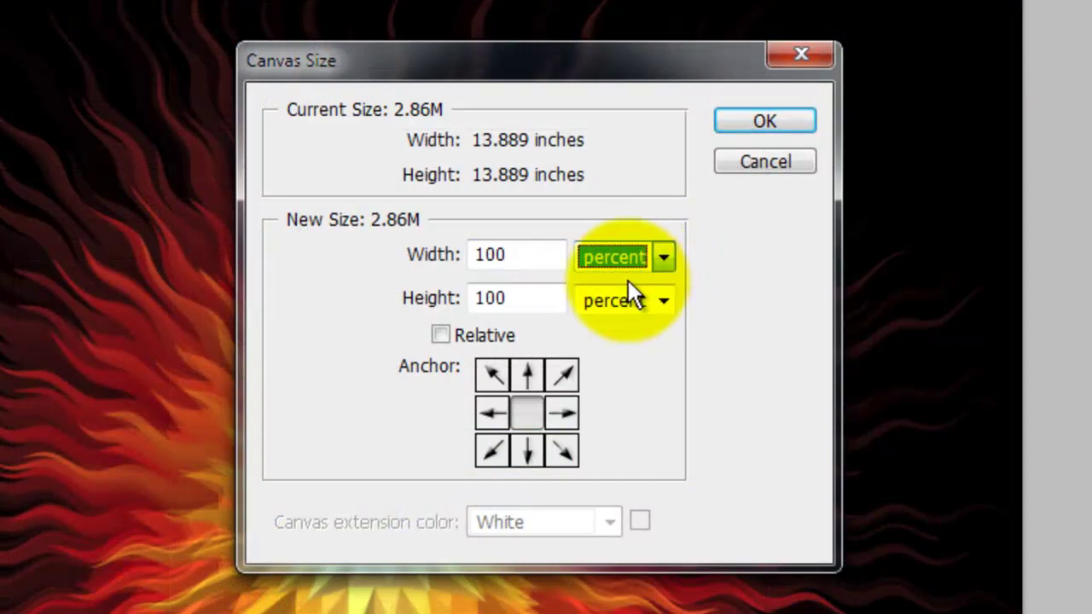
double_click(536, 256)
text(175)
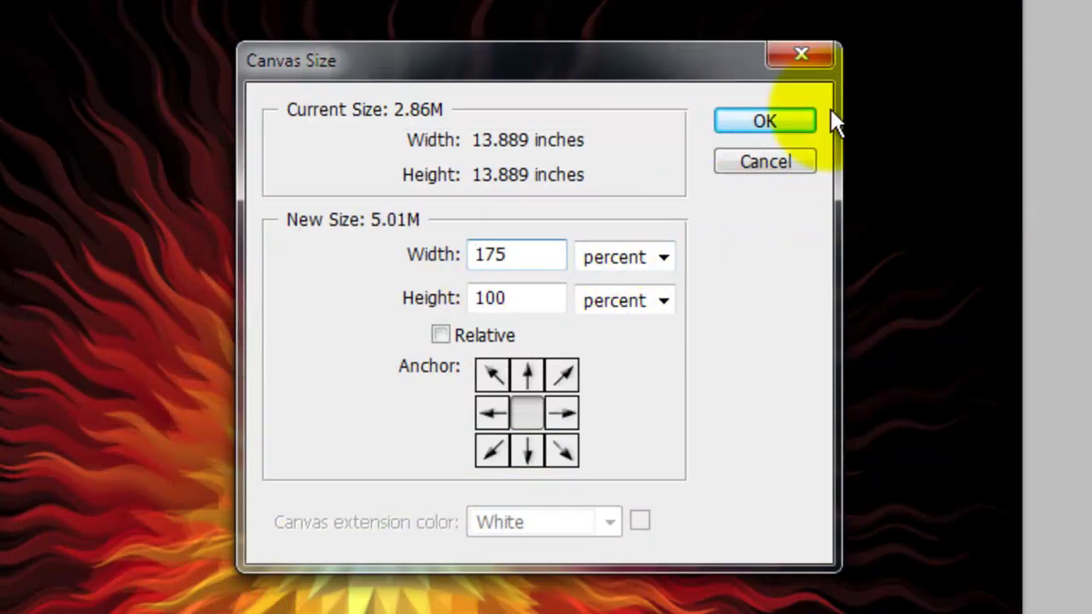
click(787, 126)
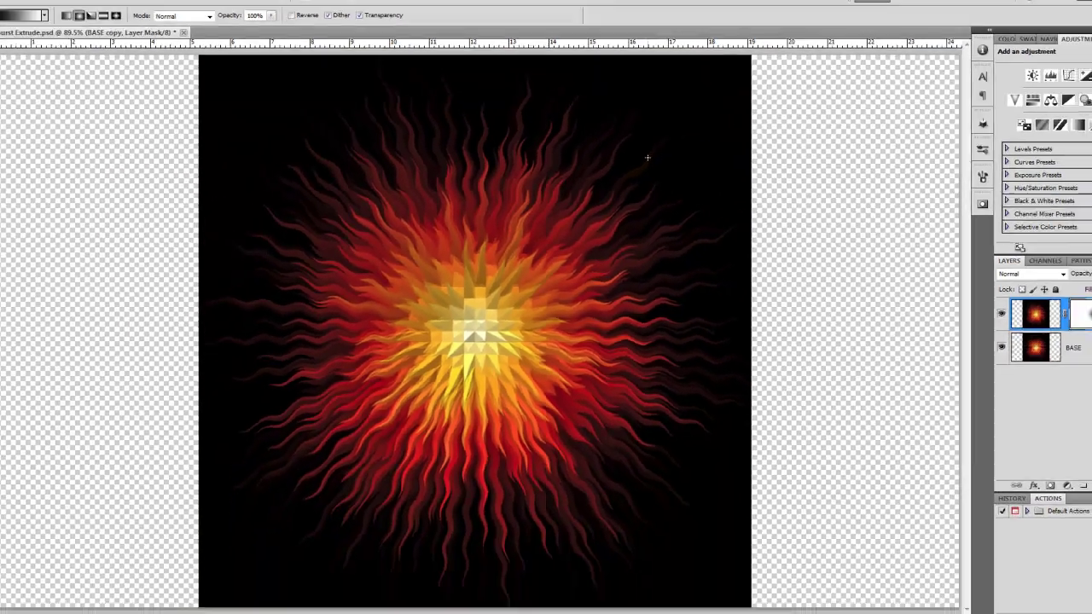
Add Layer 1 beneath BASE and fill it with black.
click(1086, 364)
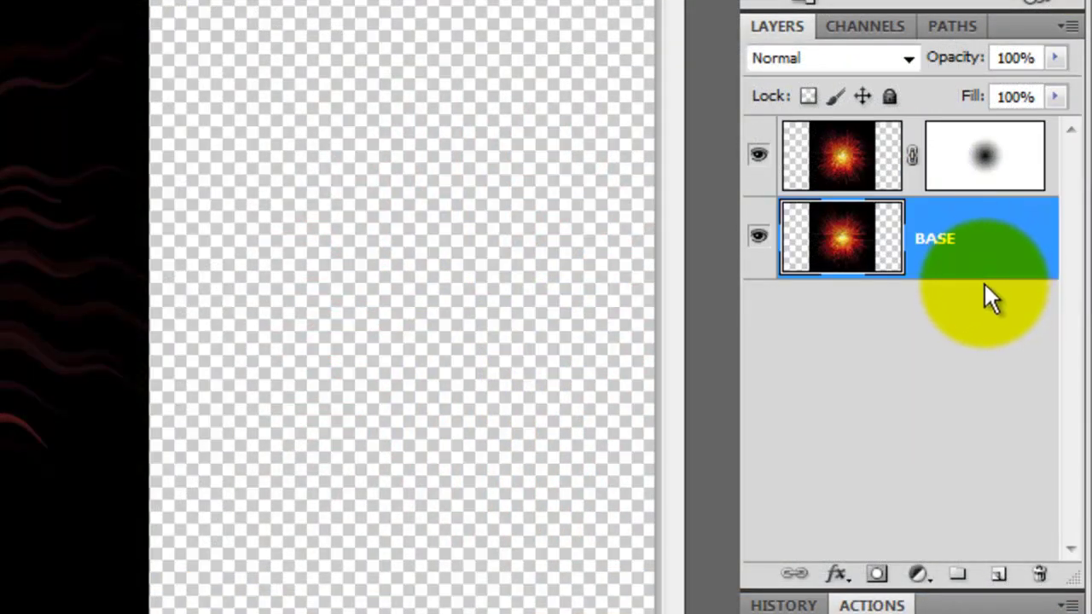
click(1001, 577)
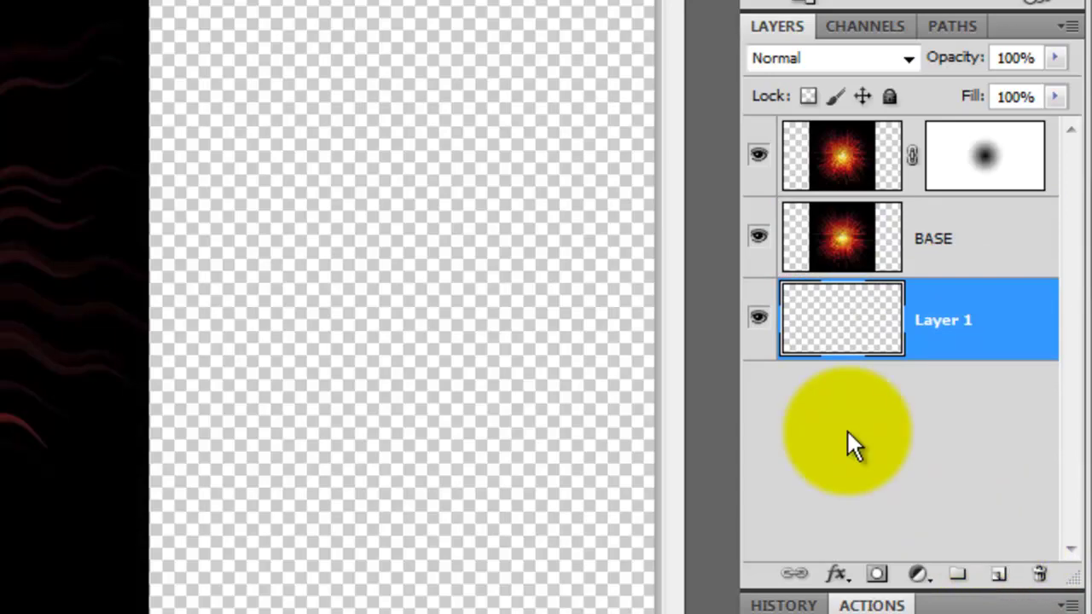
key(alt+Delete)
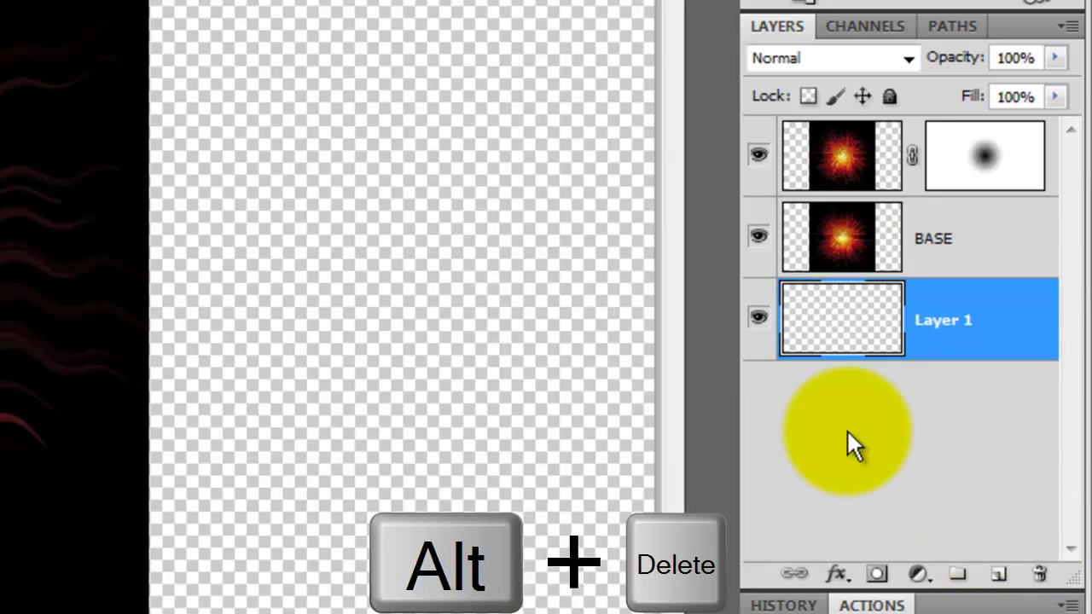
key(alt+Delete)
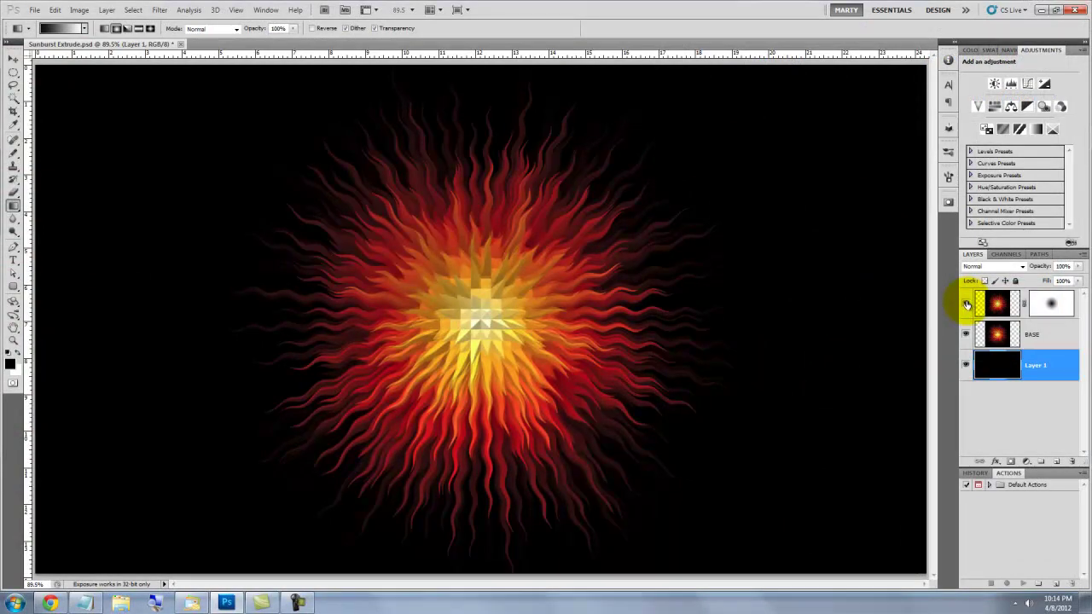
Hide the wavy layer and add a Hue/Saturation layer on BASE with hue -126.
click(966, 303)
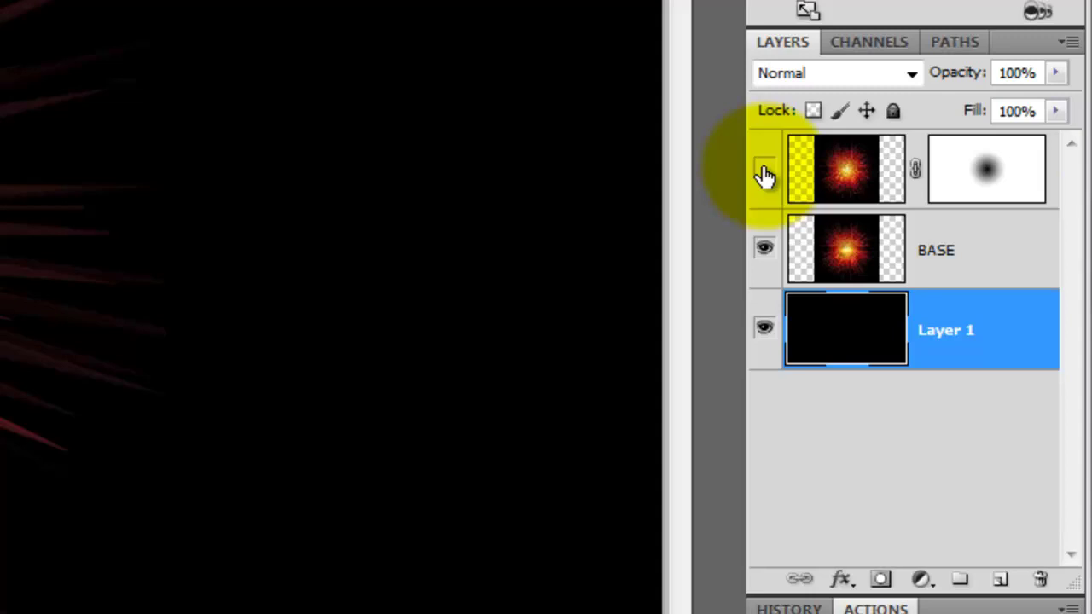
click(850, 250)
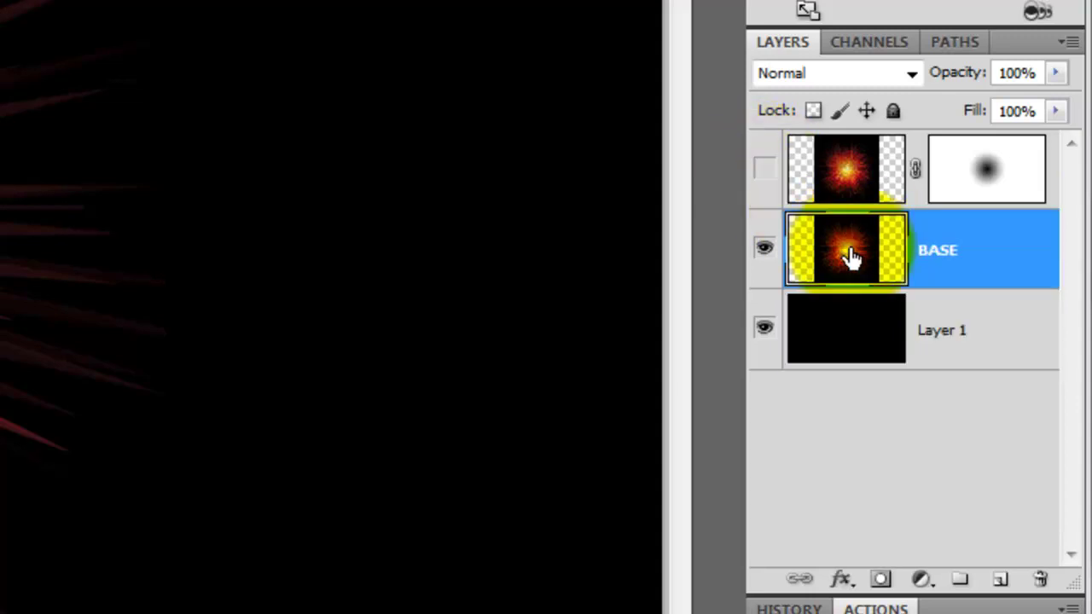
click(920, 580)
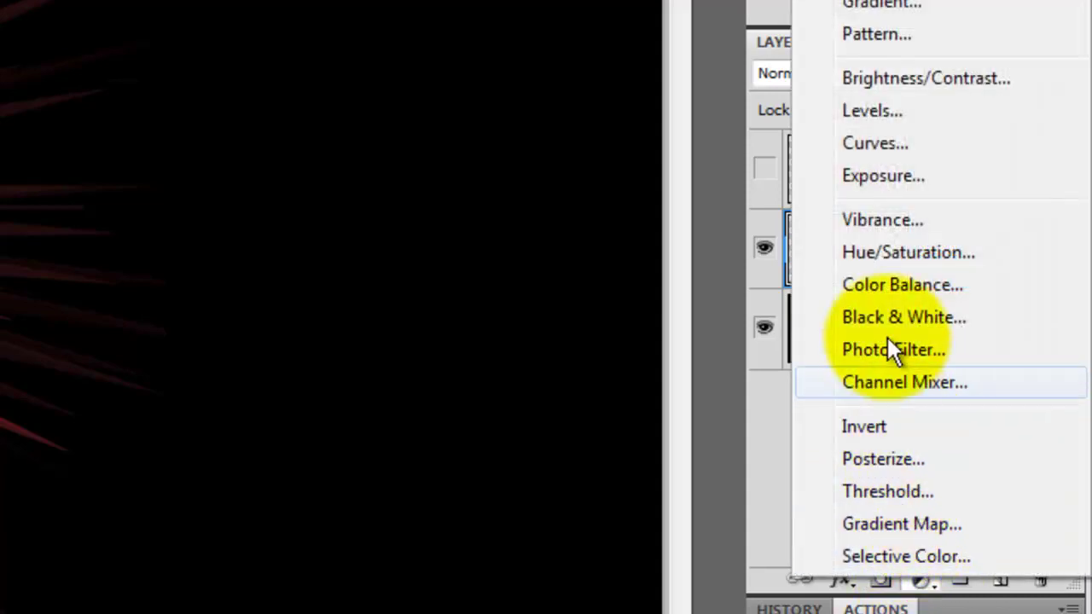
click(880, 247)
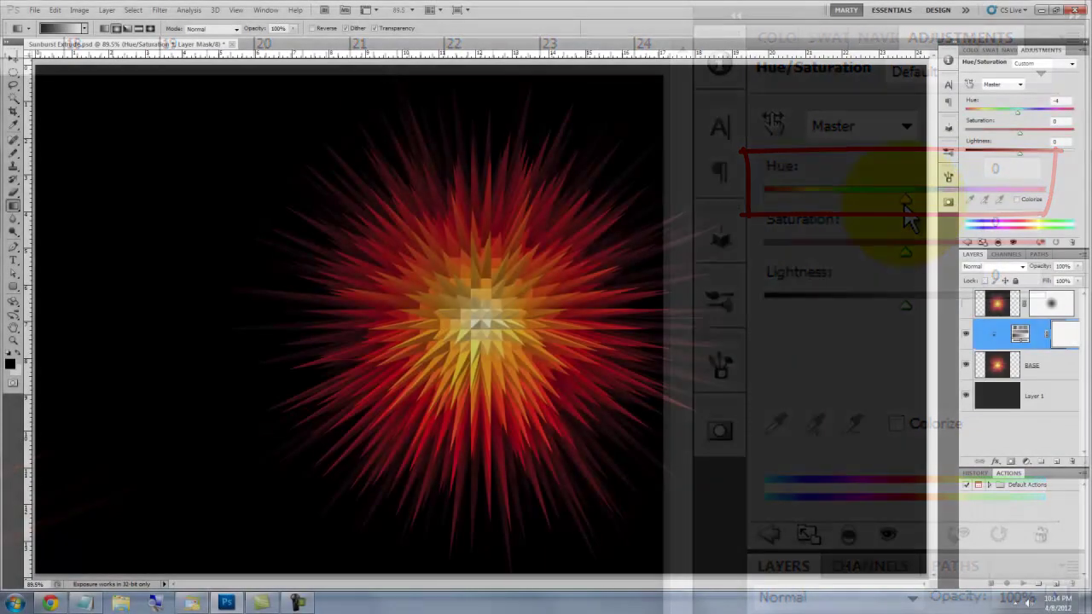
drag(905, 205, 771, 205)
drag(968, 115, 977, 114)
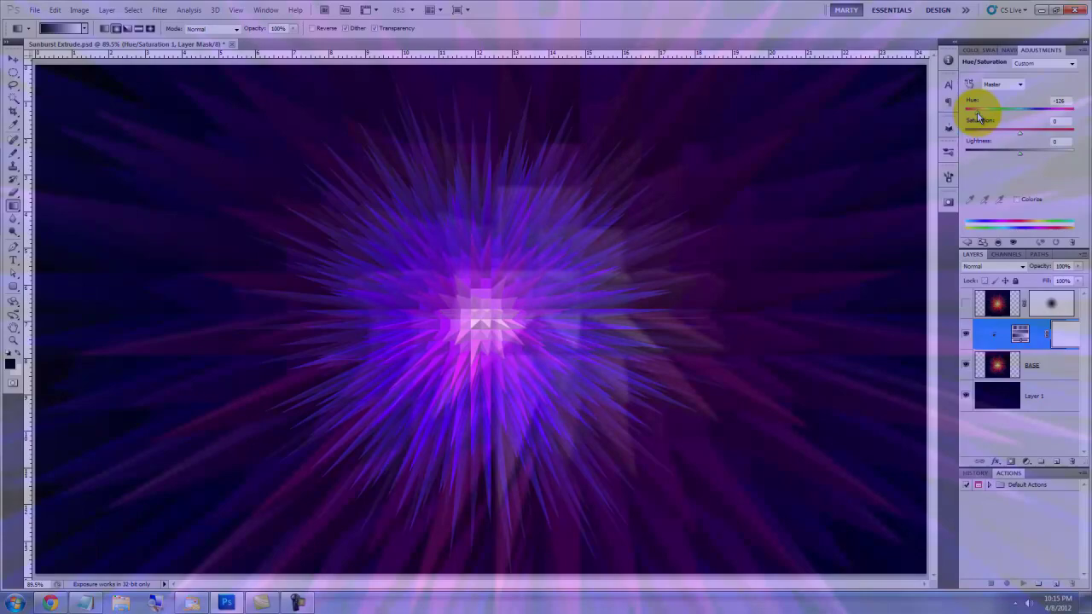